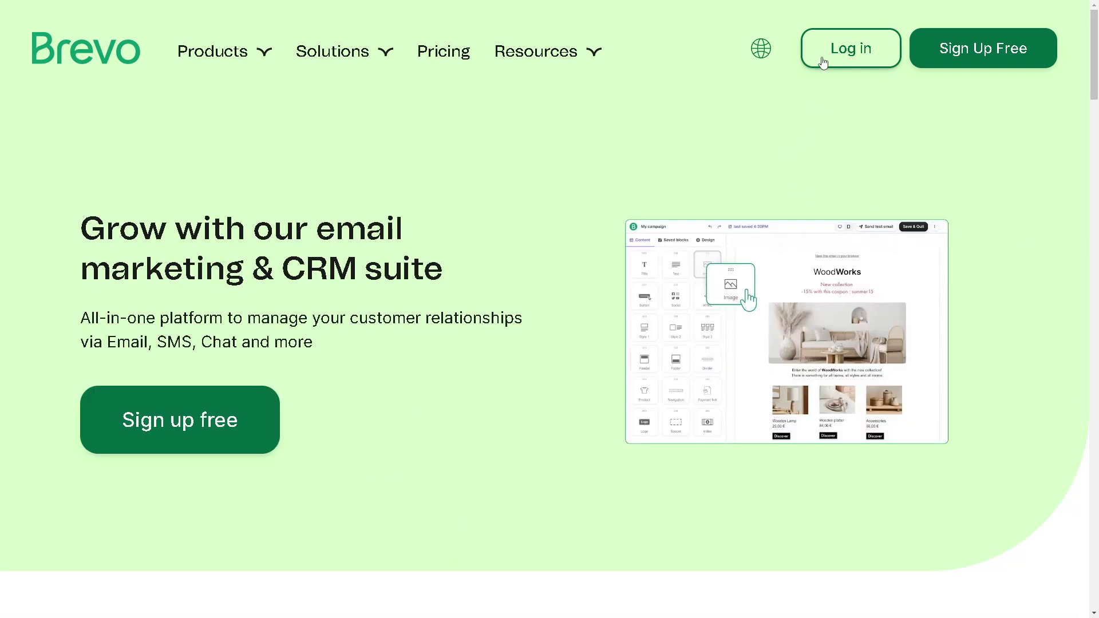
- Log in to the Brevo account from the login page
click(851, 49)
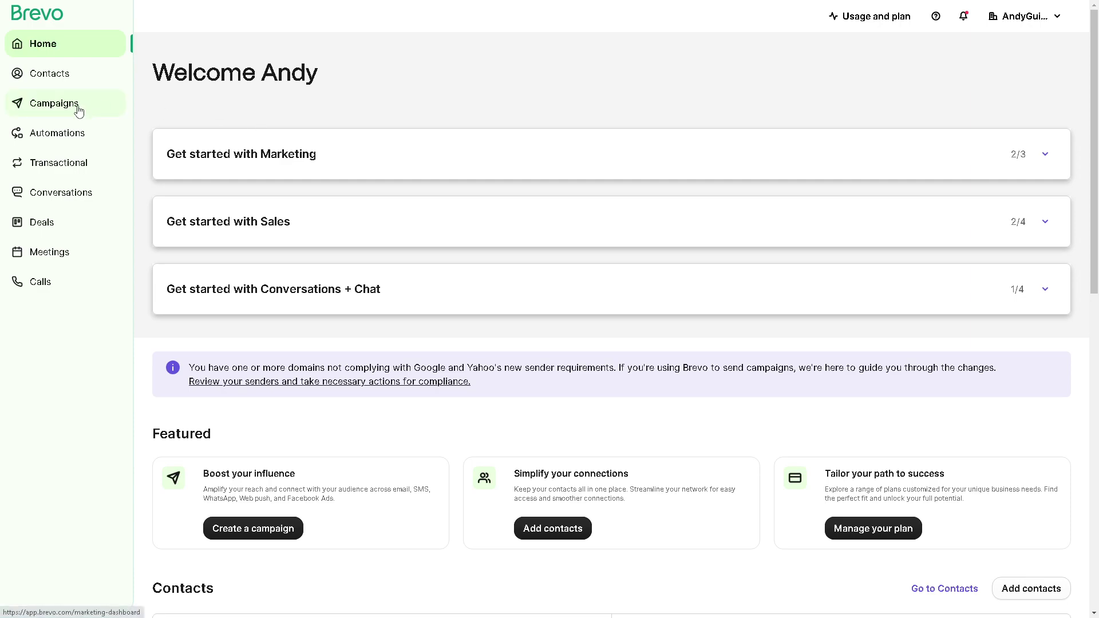
- Go to Campaigns and start a new SMS campaign
click(45, 108)
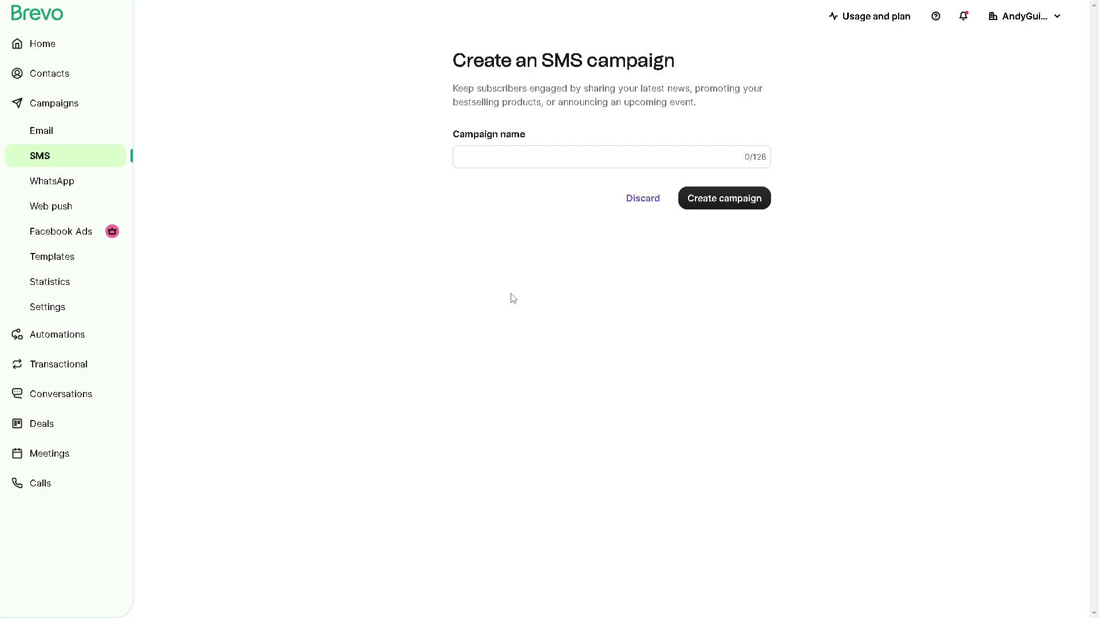
- Name the SMS campaign 'How To Create SMS Campaign With brevo' and create it
click(490, 160)
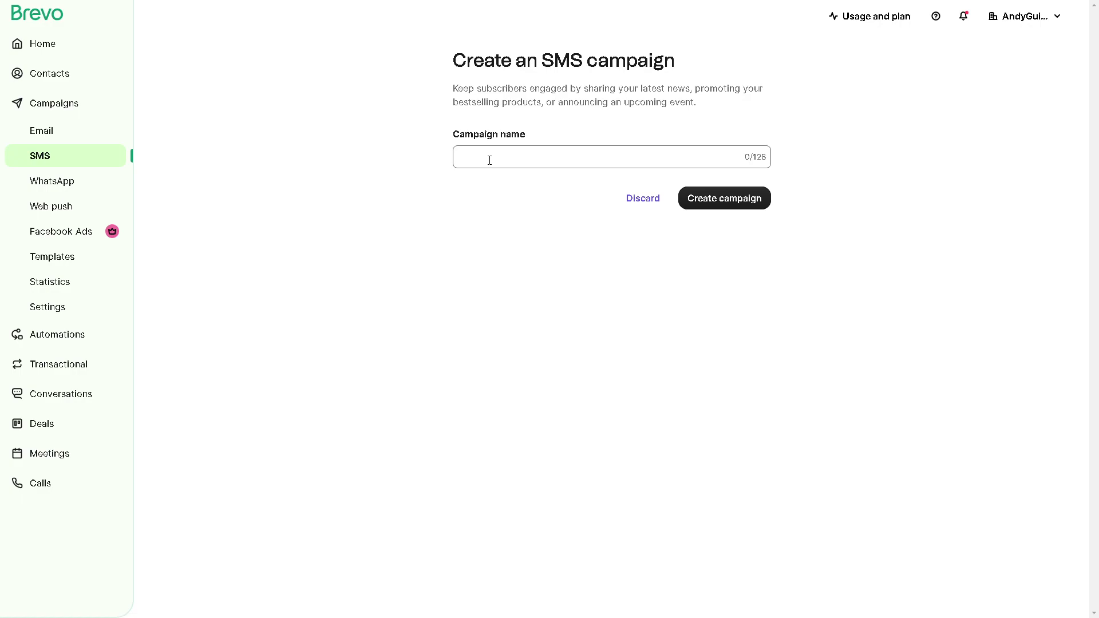
click(490, 160)
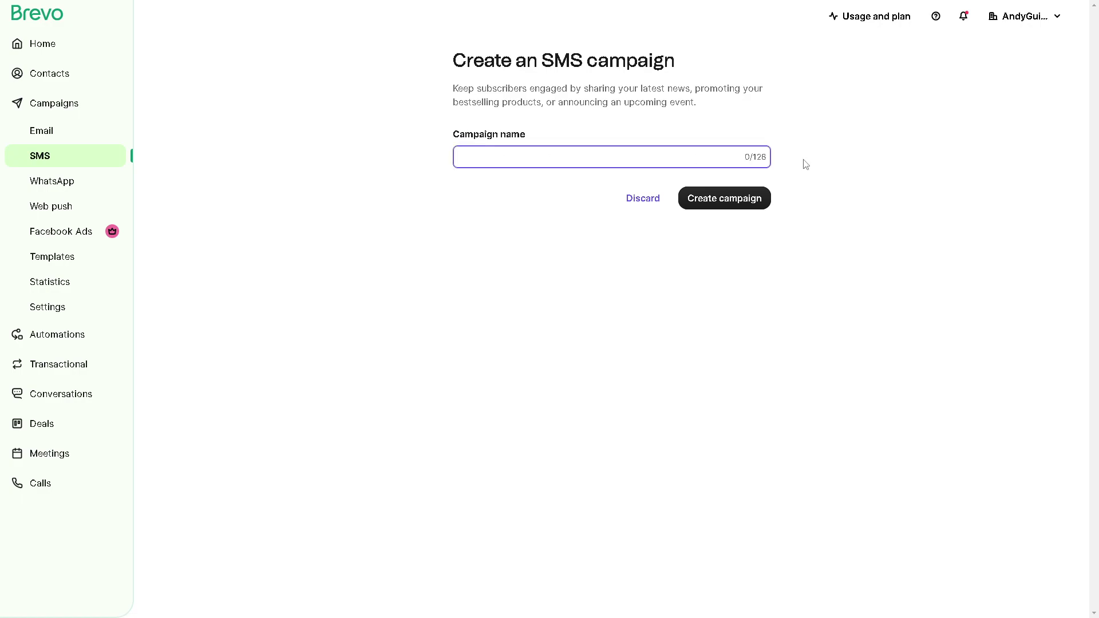
click(536, 161)
text(How To Create SMS Campaign With brevo)
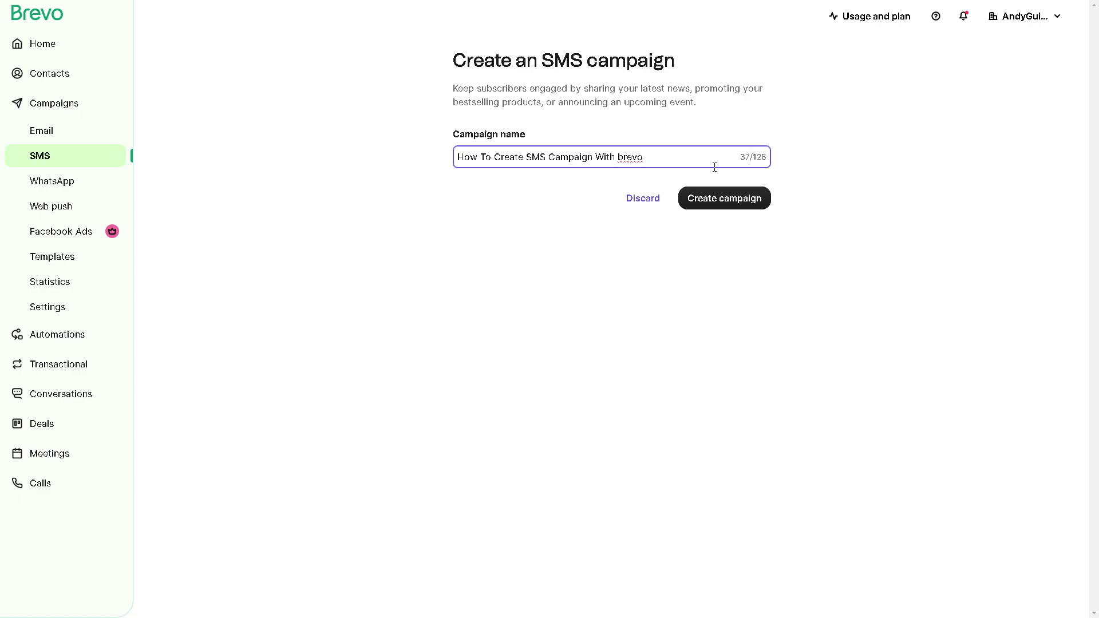
click(716, 205)
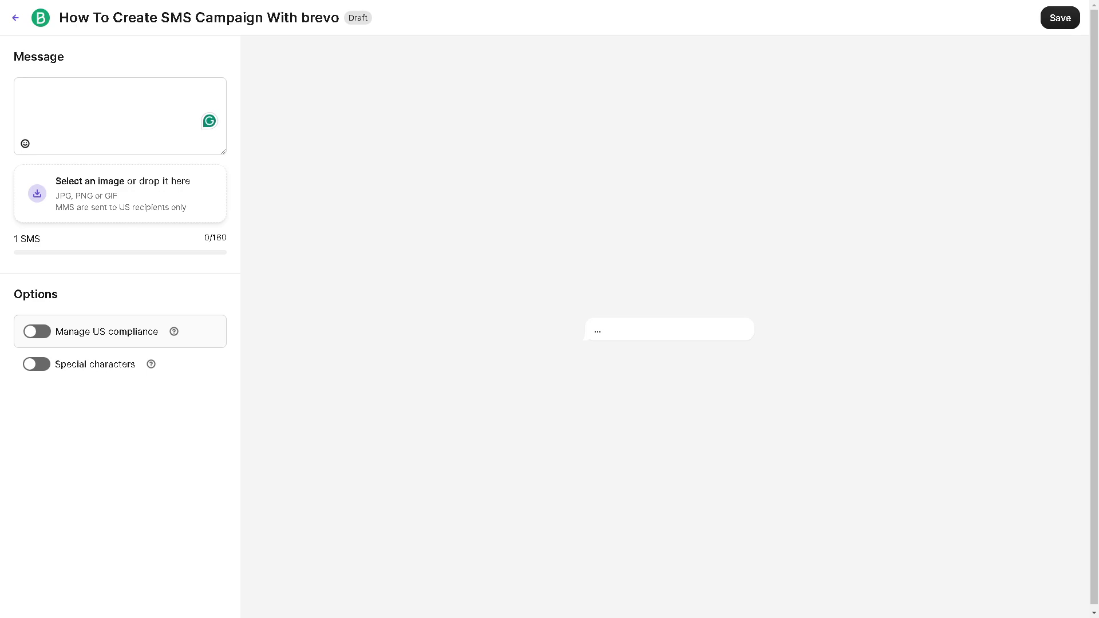
- Replace the message text with the long prepared message spanning two SMS
click(114, 104)
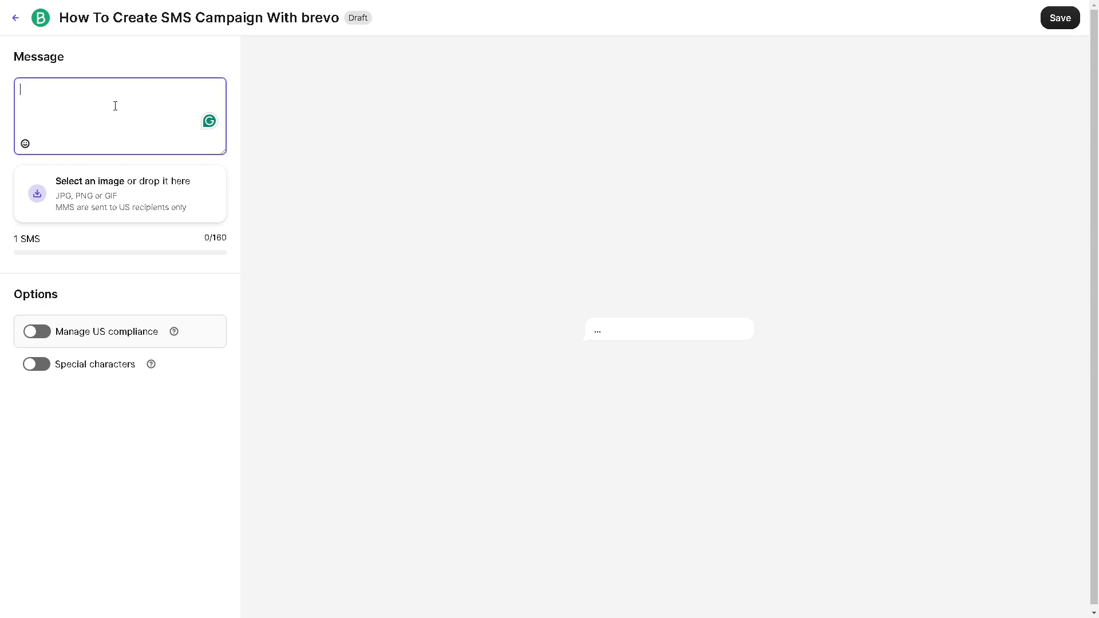
text(How To Create SMS Campaign With brevo)
click(109, 107)
key(ctrl+a)
key(BackSpace)
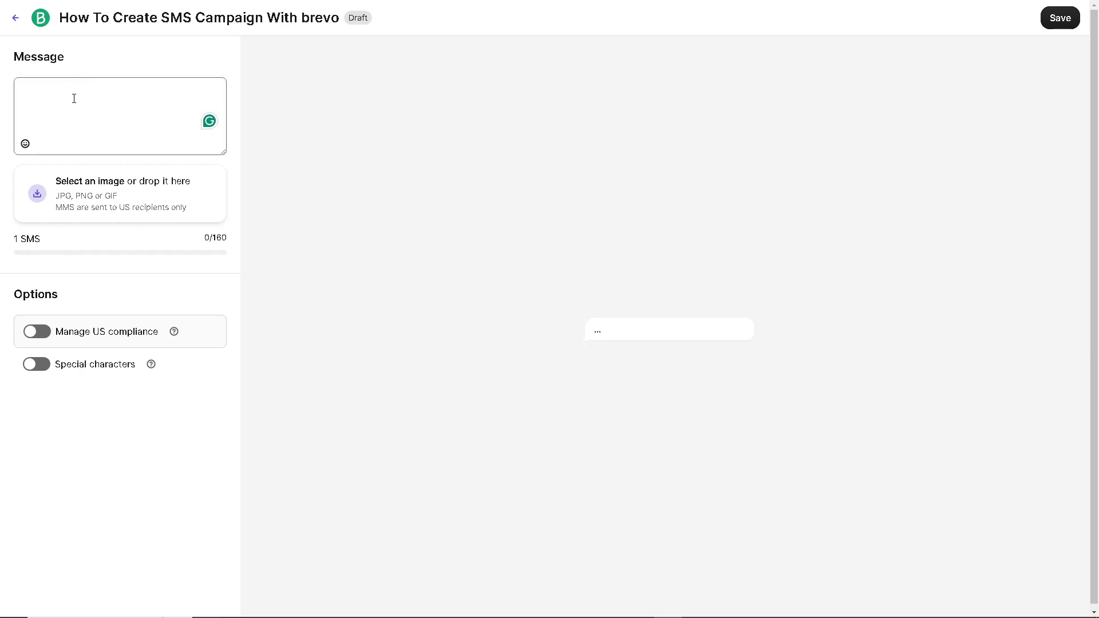
text(Craft Your Message: Write the SMS message that you want to send to your audience. Keep it concise, clear, and engaging. Consider personalizing the message to increase its effectiveness.)
scroll(79, 96, up, 1)
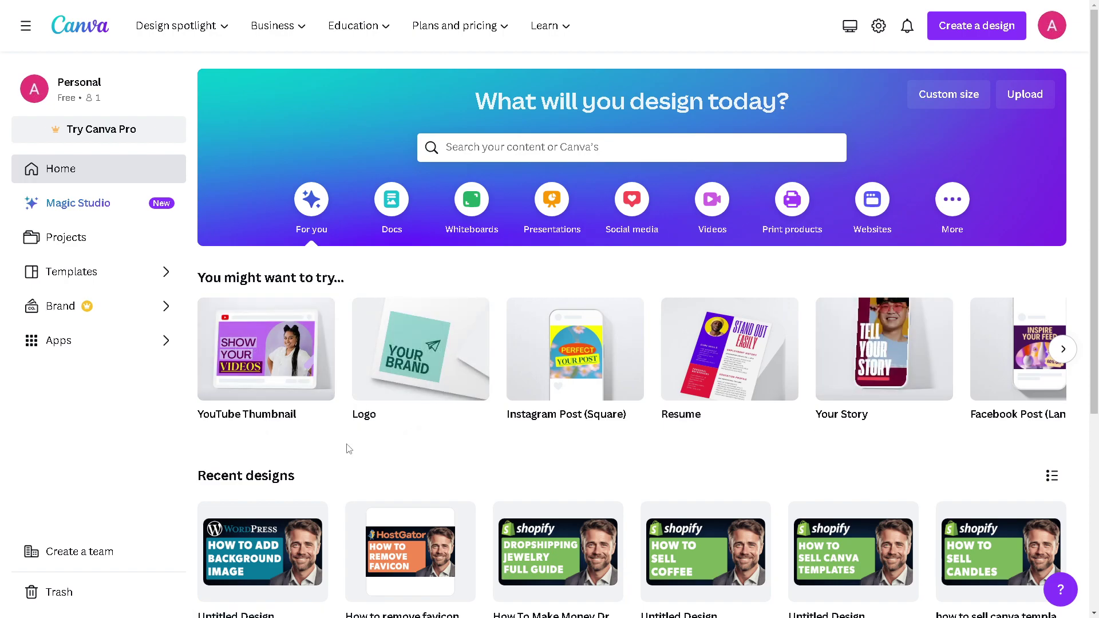
- Create a blank YouTube Thumbnail design in Canva titled 'How To Create SMS Campaign'
mouse_move(288, 368)
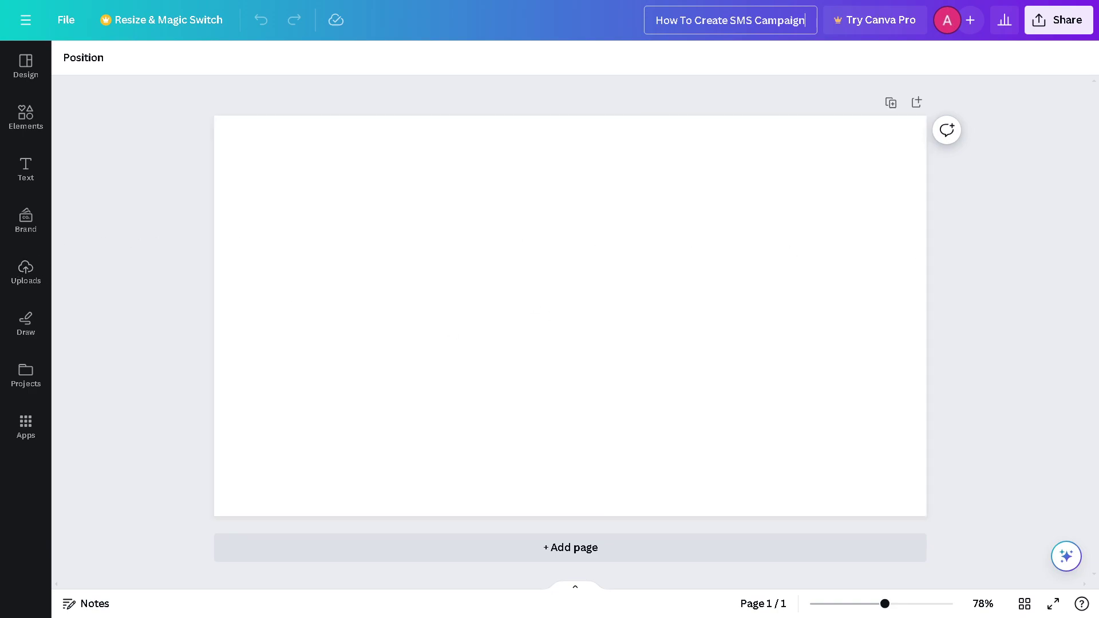
- Paste the Brevo campaign image and stretch it to cover the whole Canva page
key(ctrl+v)
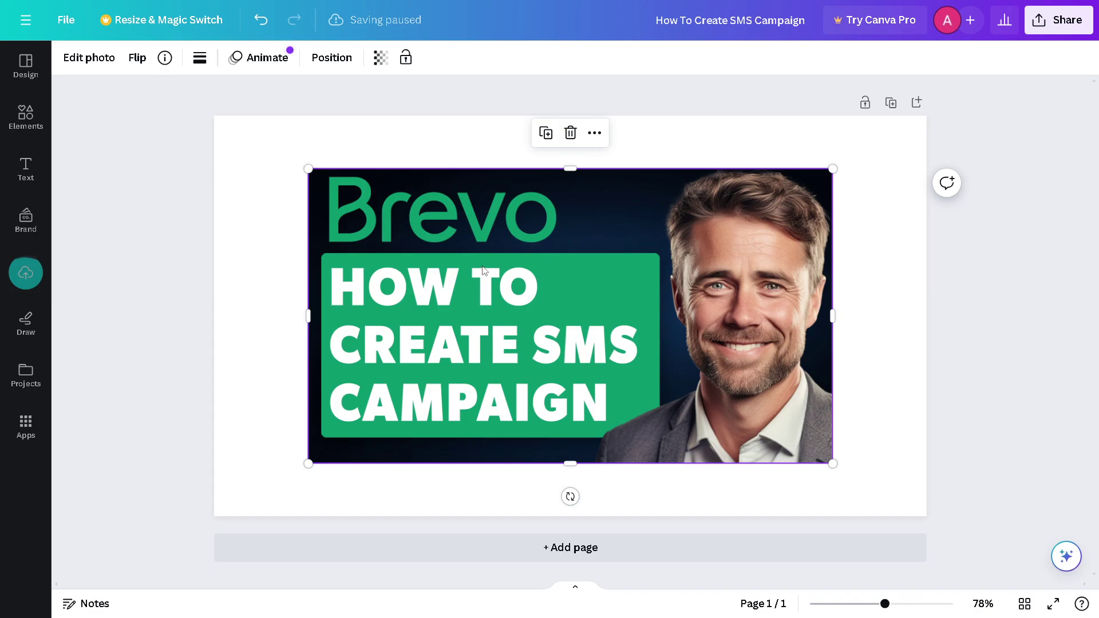
drag(308, 169, 205, 133)
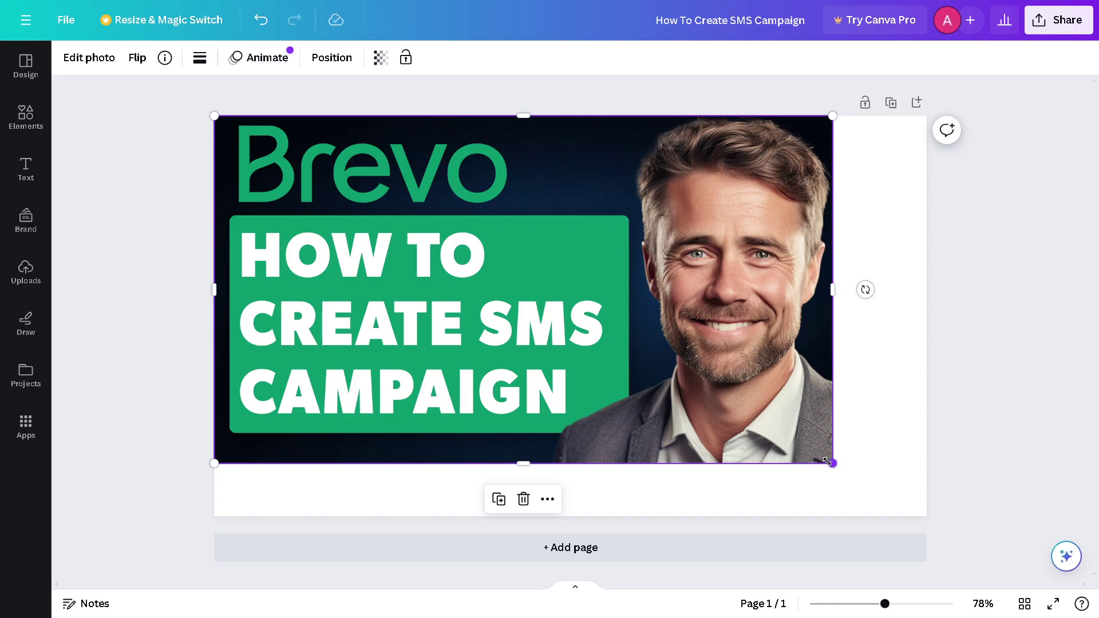
drag(827, 461, 923, 514)
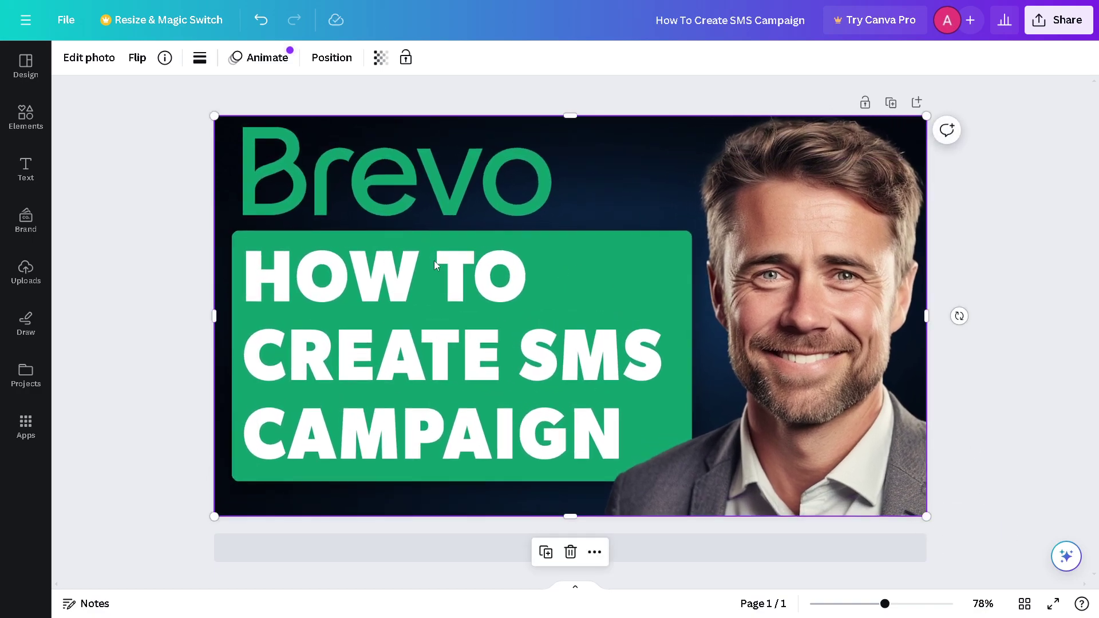
- Review the design's download file type options in Canva's Share panel
click(1060, 22)
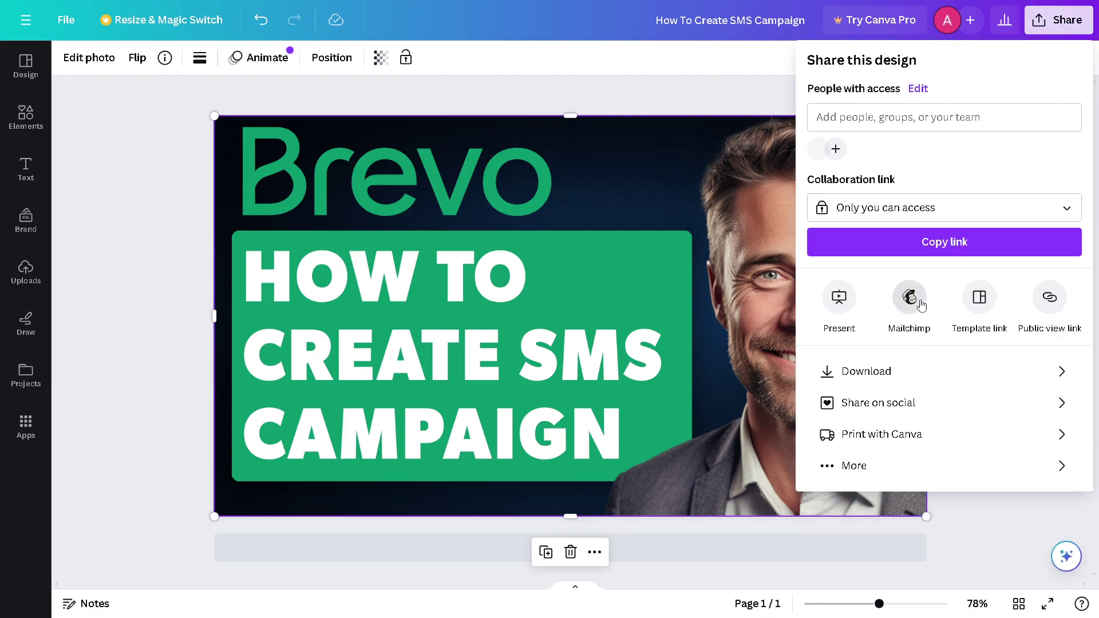
click(910, 379)
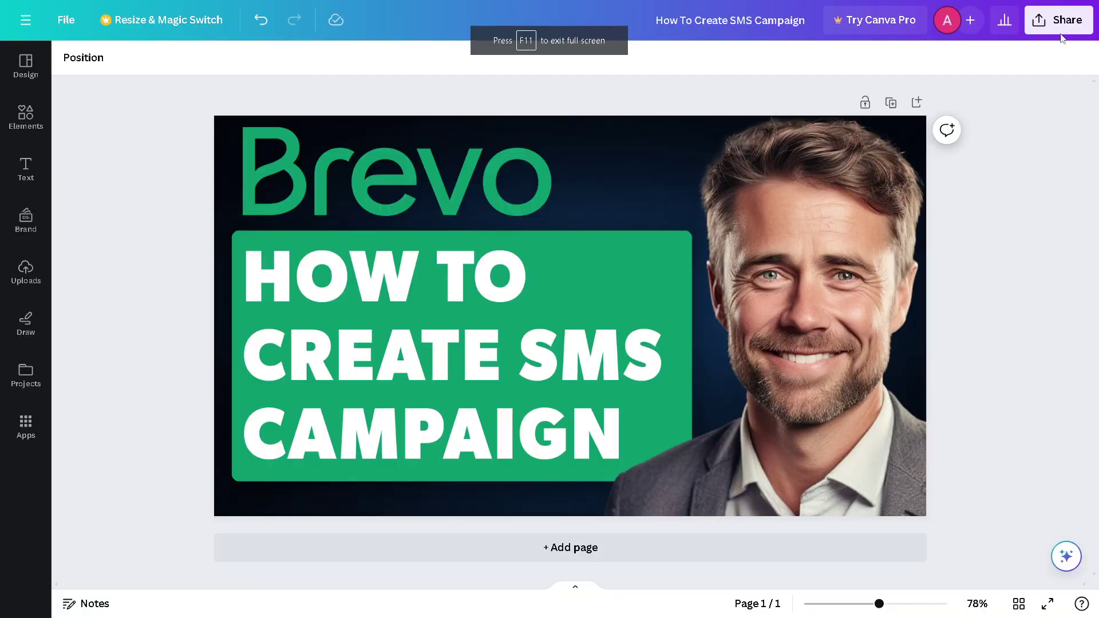
click(1059, 20)
click(898, 371)
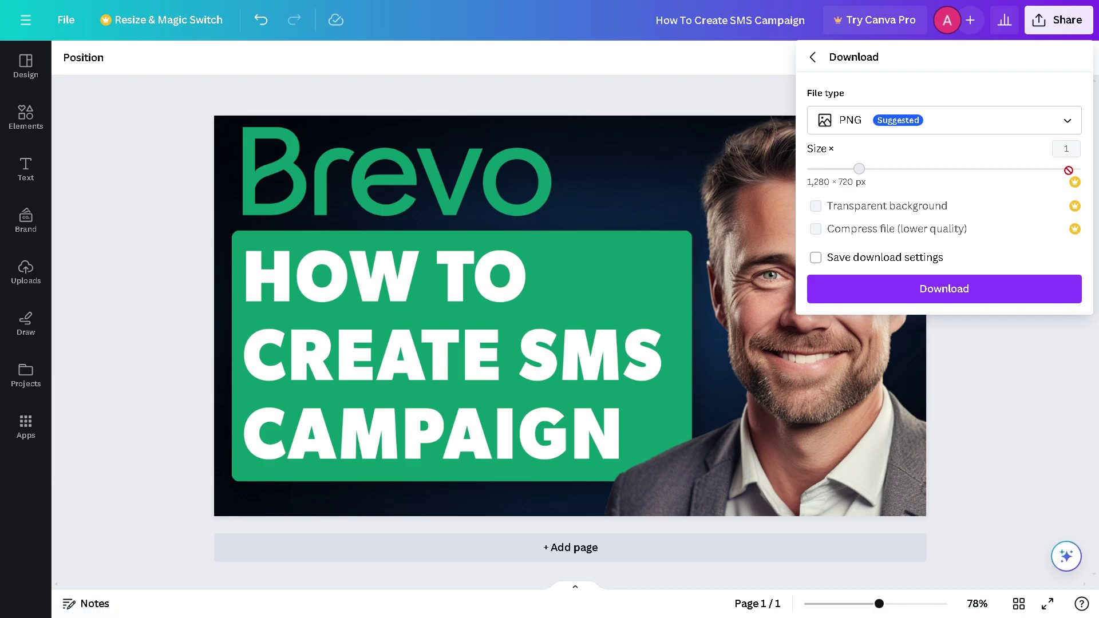
click(852, 122)
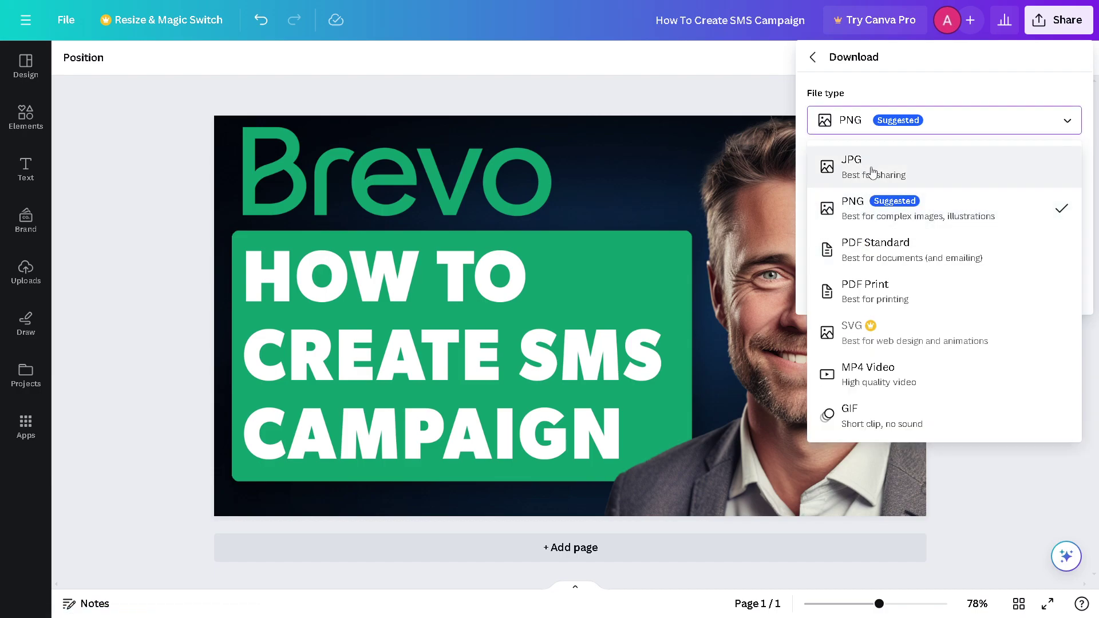
click(815, 61)
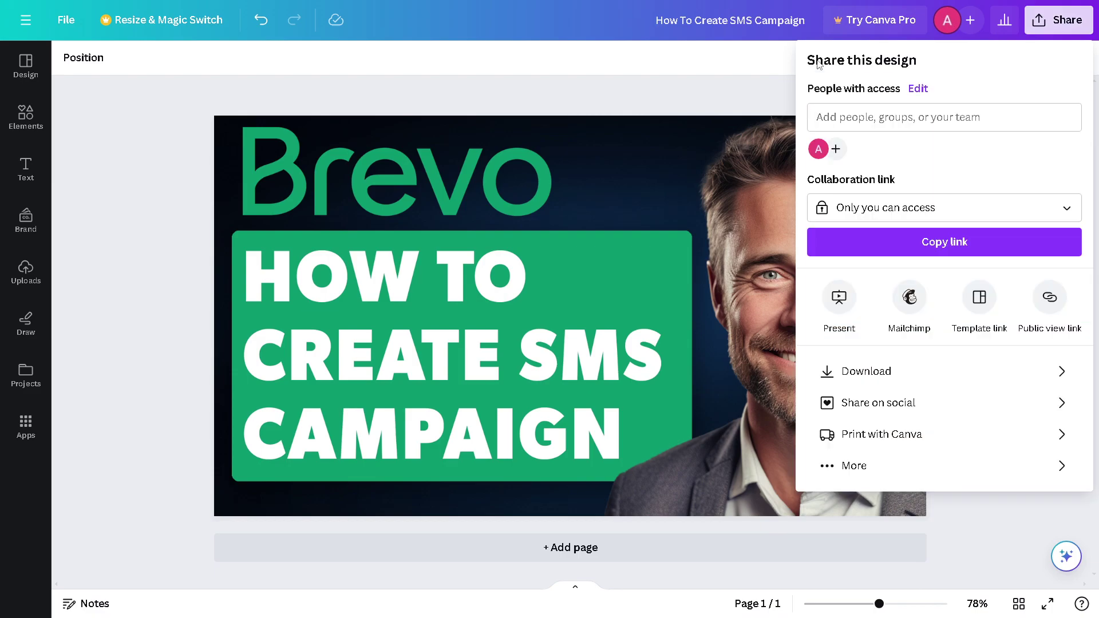
- Set the collaboration link to 'Anyone with the link' with Can edit permission
click(905, 209)
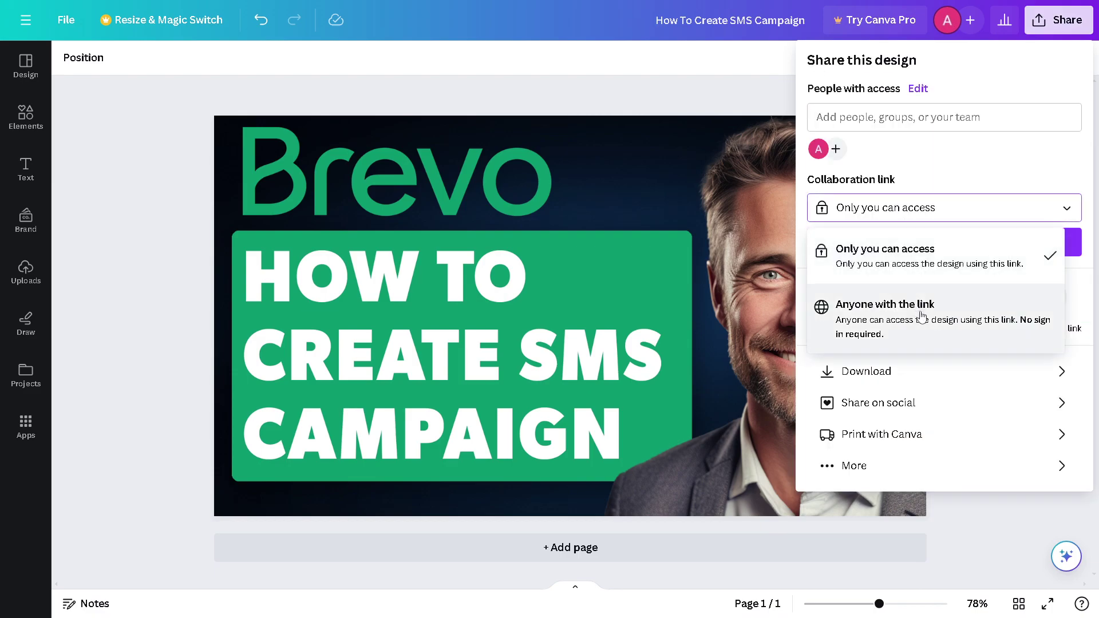
click(919, 312)
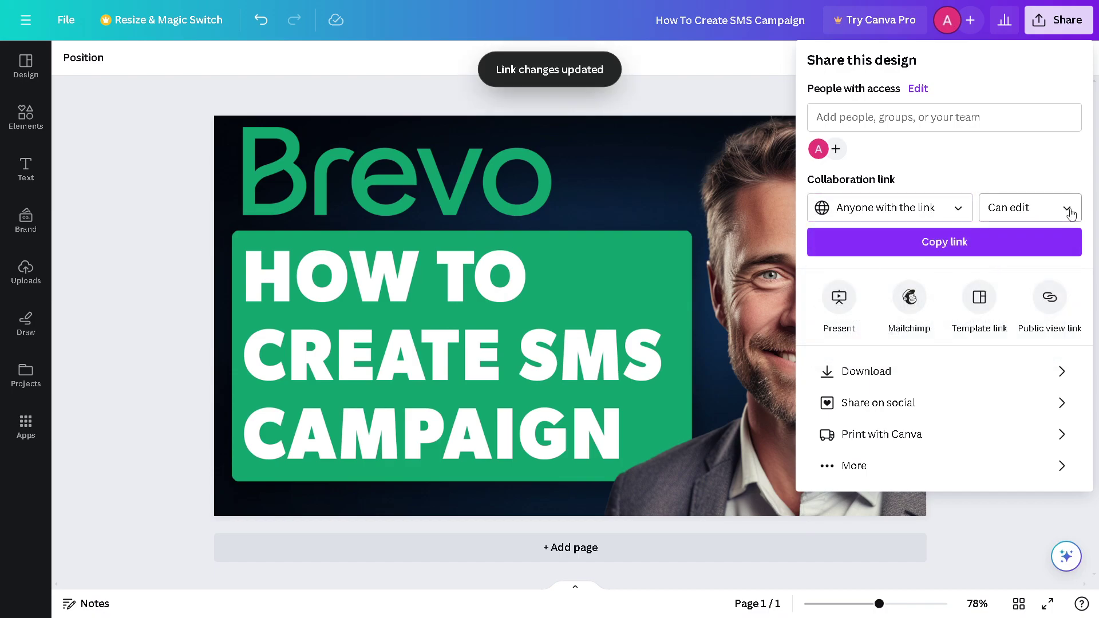
click(1068, 210)
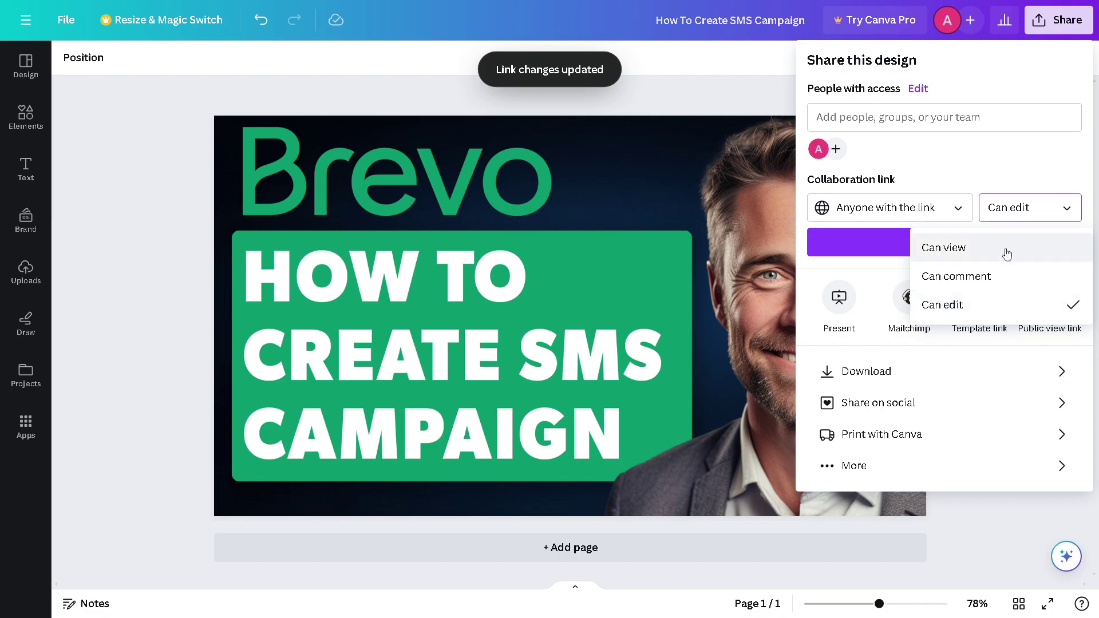
click(826, 267)
click(881, 371)
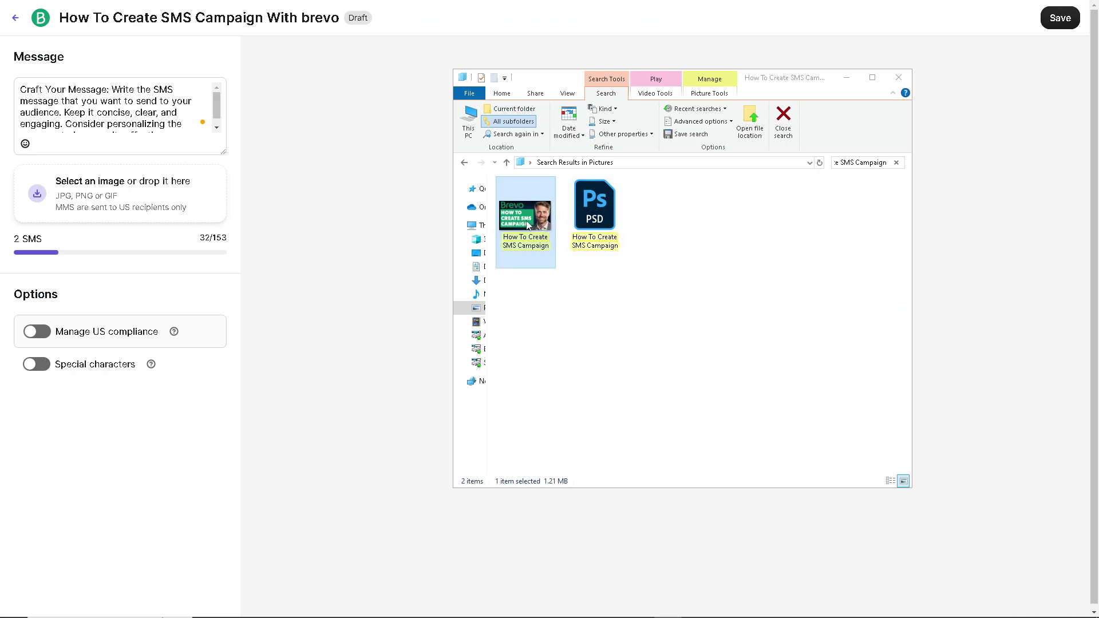
- Drop the exported Canva PNG onto Brevo's image zone, making the message 1 MMS
drag(528, 225, 116, 209)
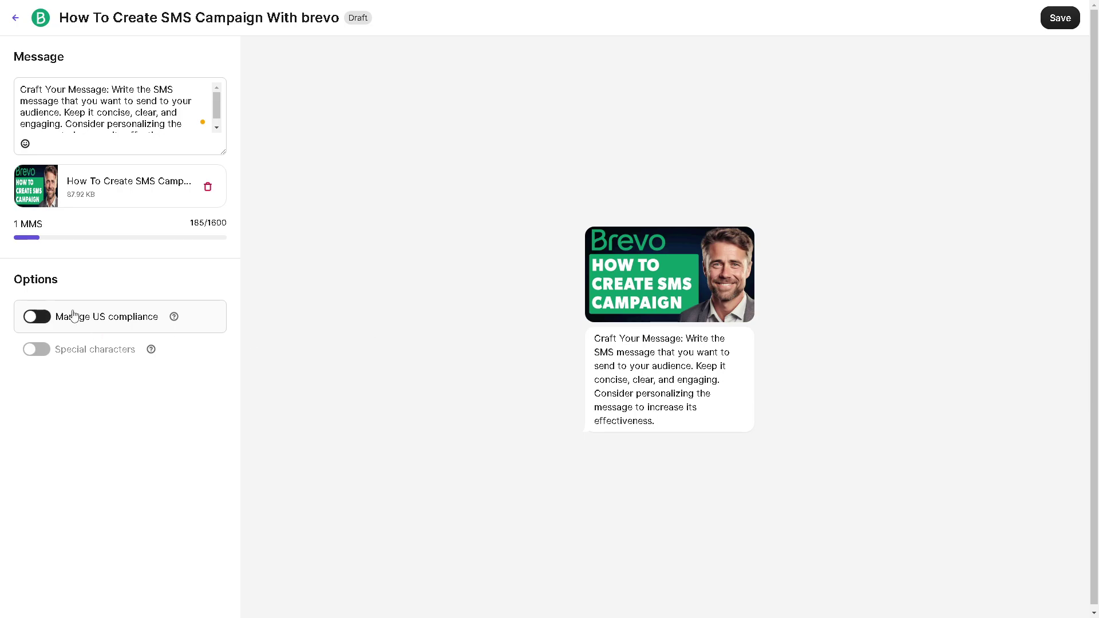
- Enable US compliance, add an organization prefix and STOP unsubscribe line, and save
click(37, 316)
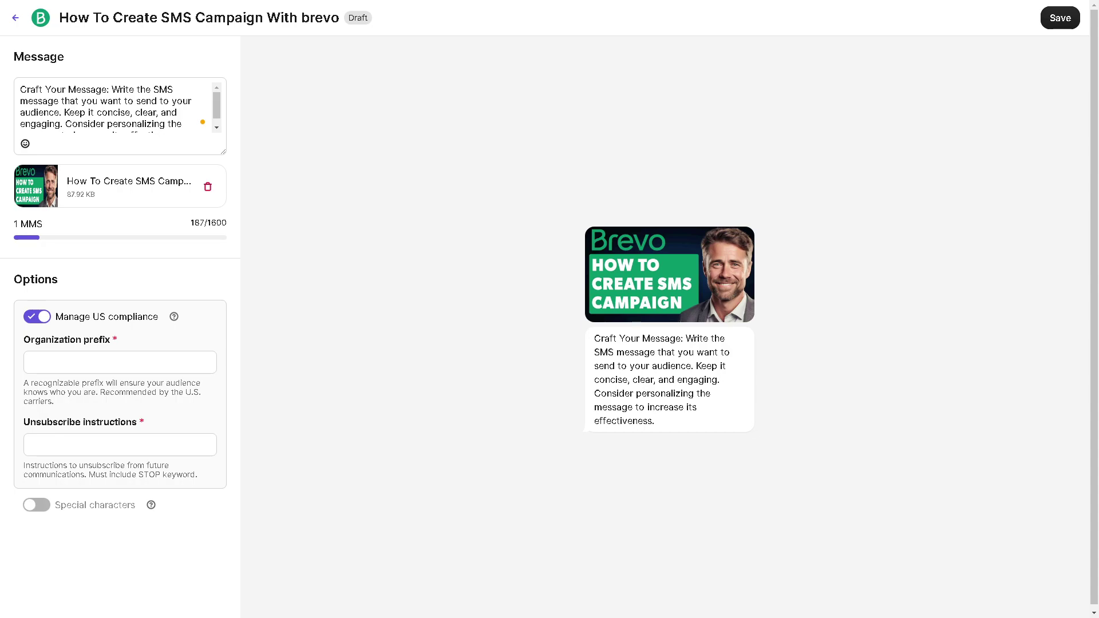
click(183, 444)
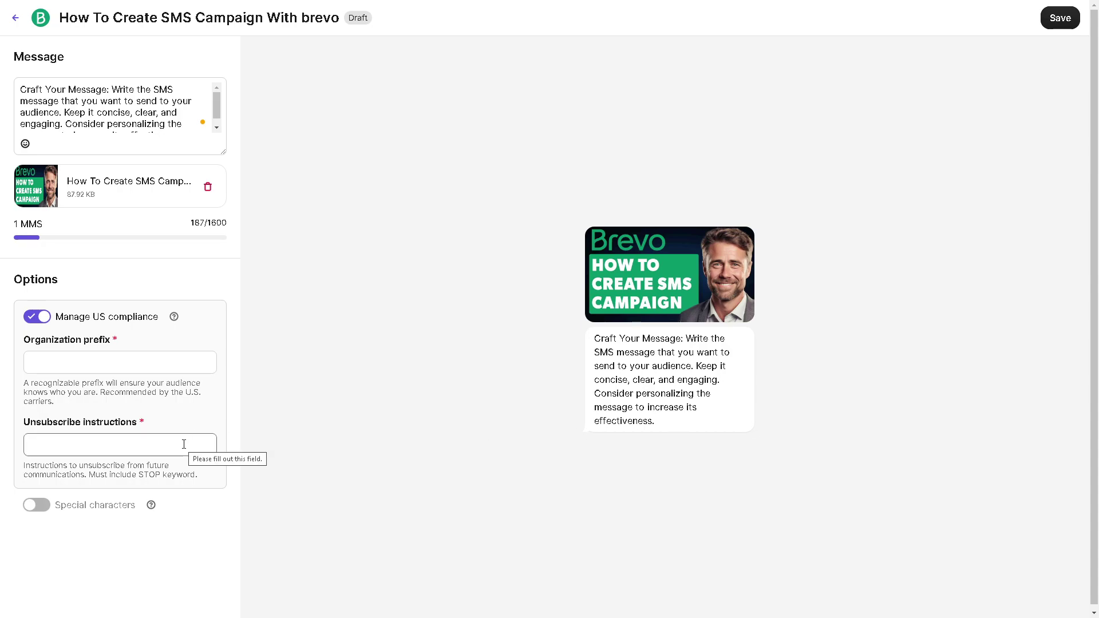
click(182, 443)
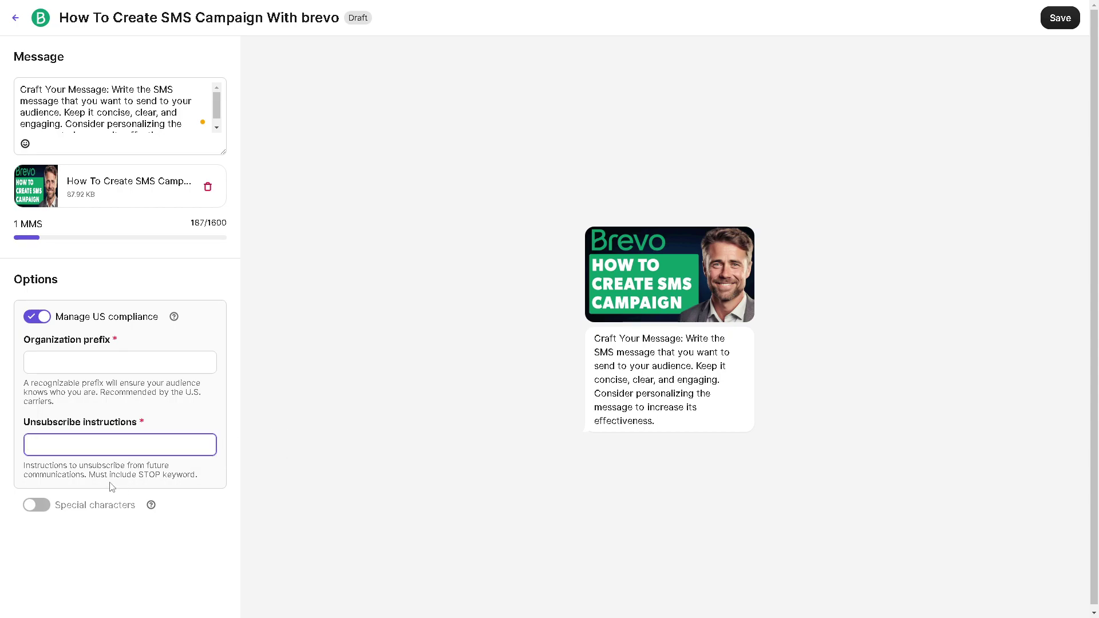
click(43, 506)
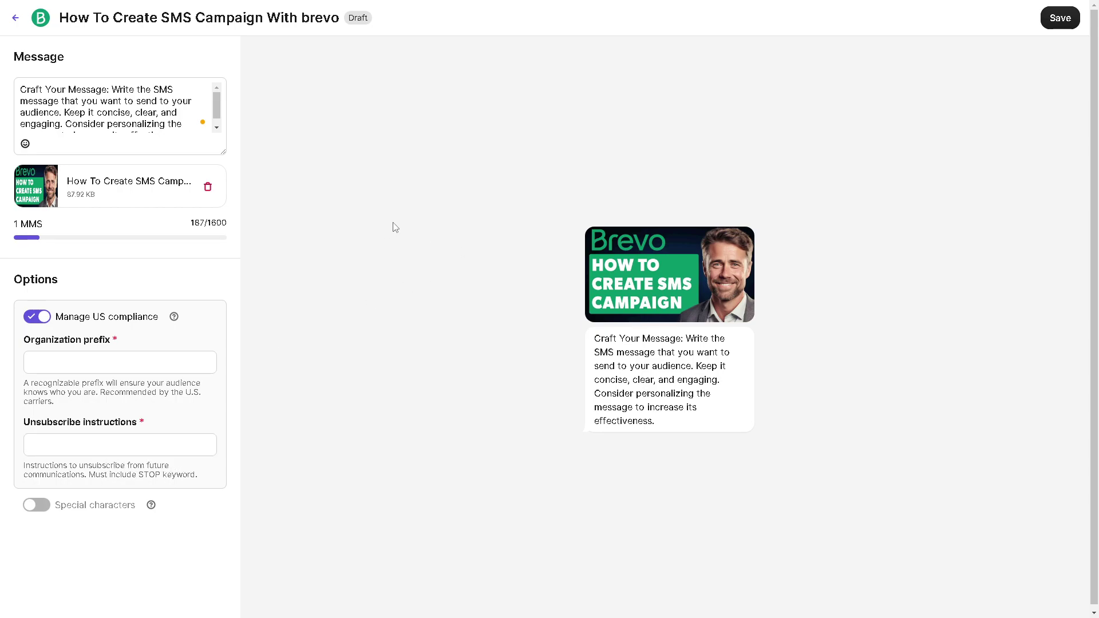
click(1060, 18)
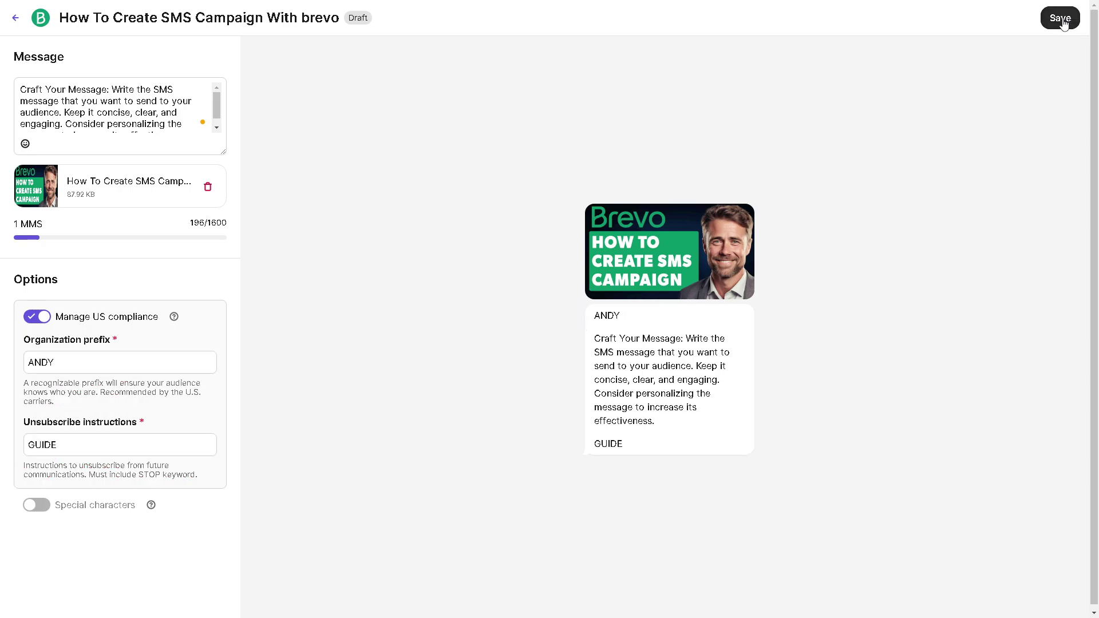
click(1061, 19)
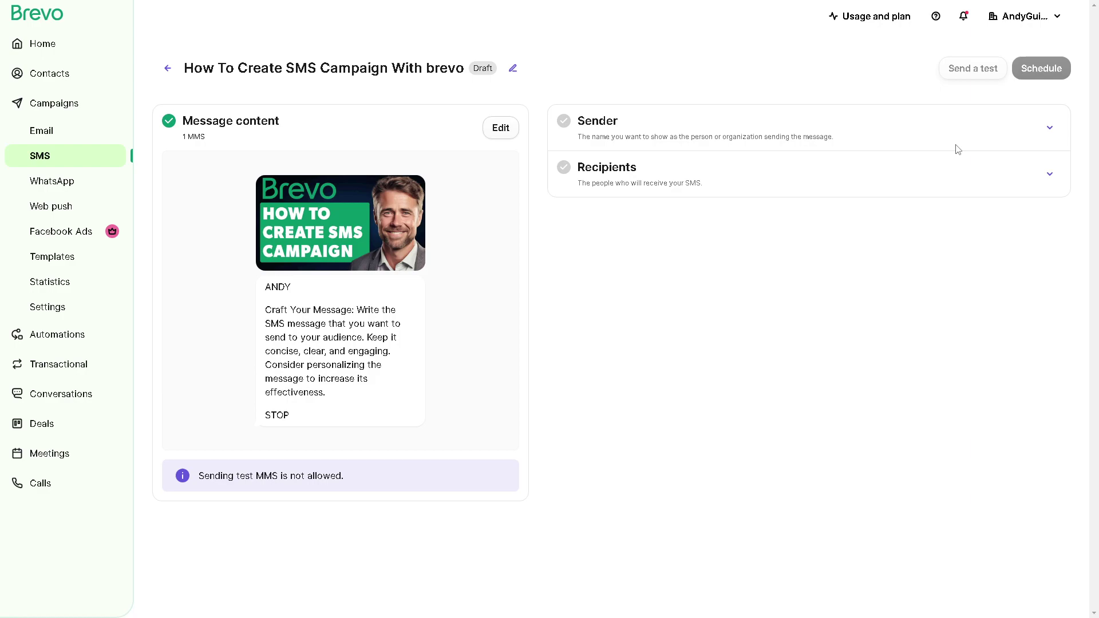
- Enter the custom sender ID in the Sender settings and save it
click(1049, 127)
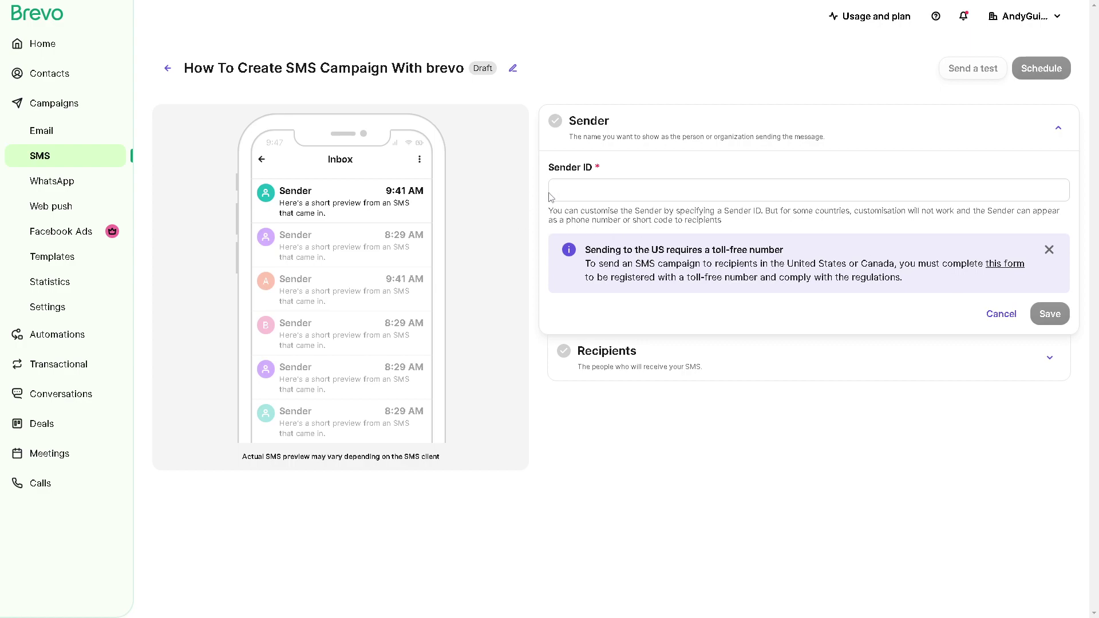
click(578, 188)
text(Andy)
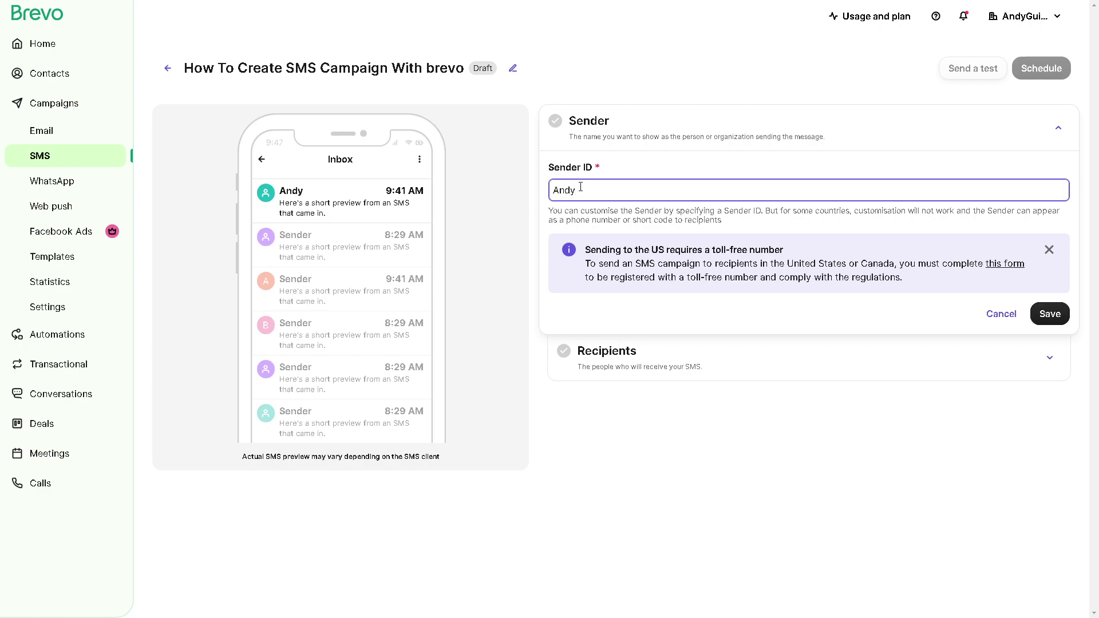
text(Guide)
click(1047, 315)
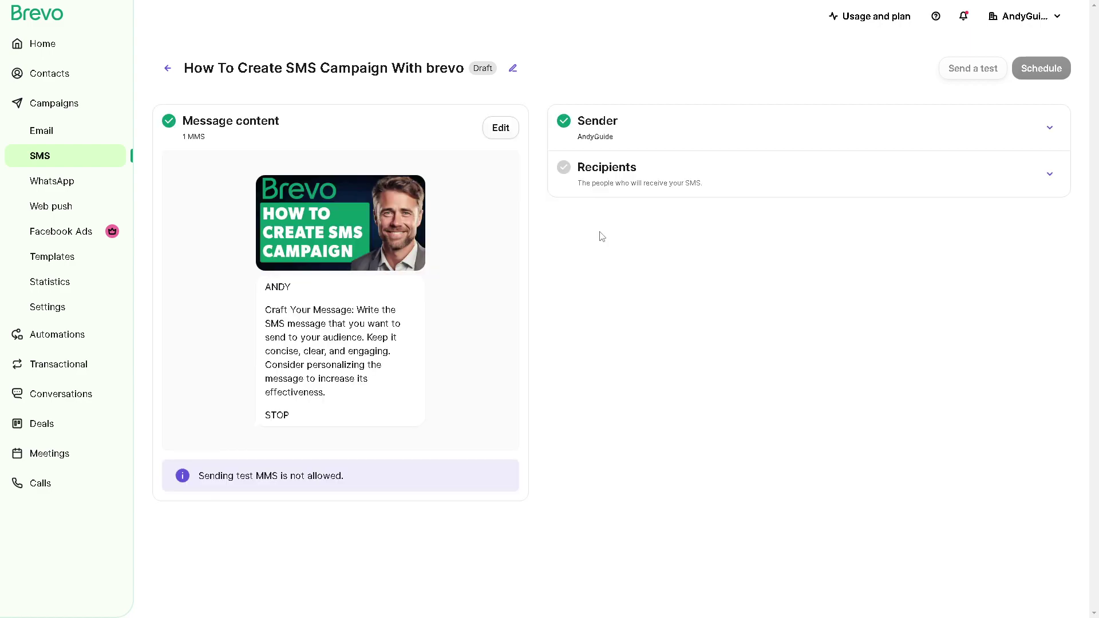
- In Recipients, browse the contact lists without selecting one, then close the Add filters dialog without adding filters
click(1052, 175)
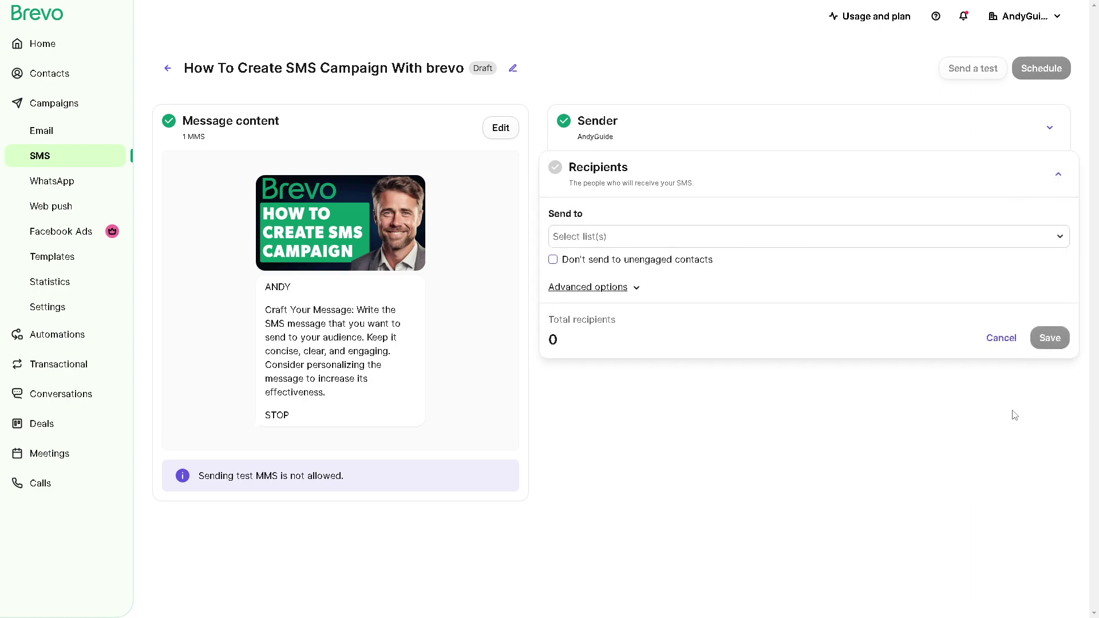
click(642, 245)
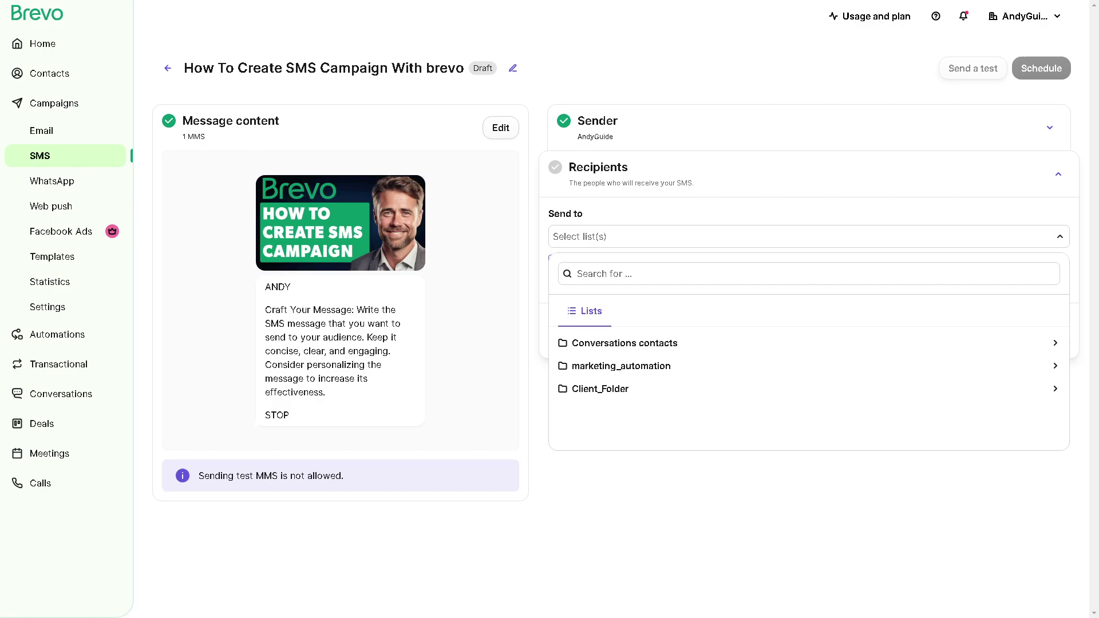
key(Escape)
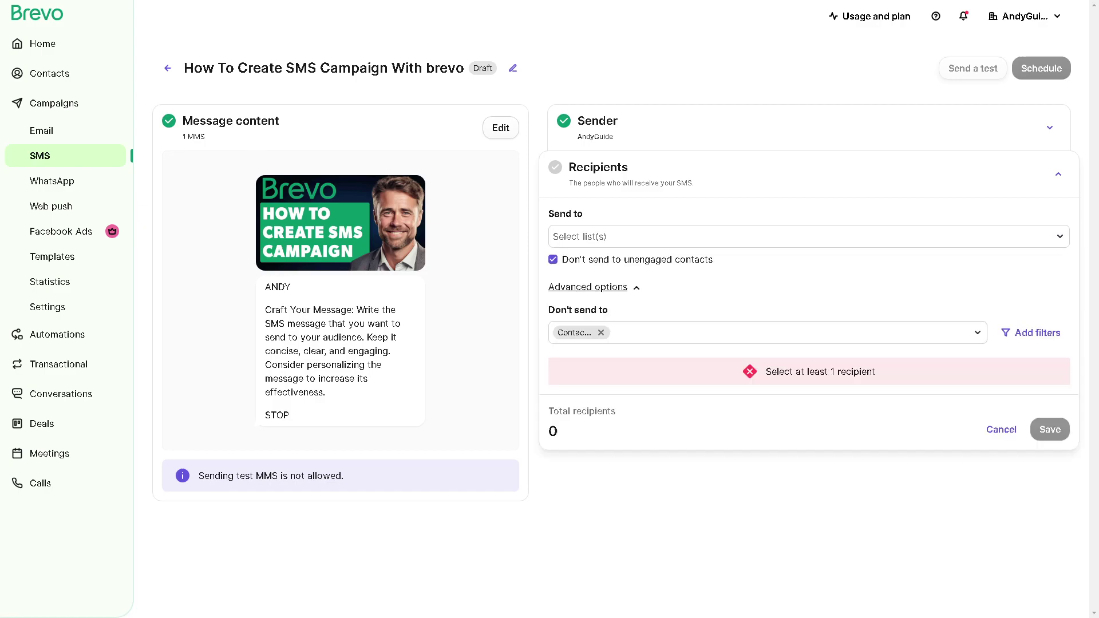
click(1035, 335)
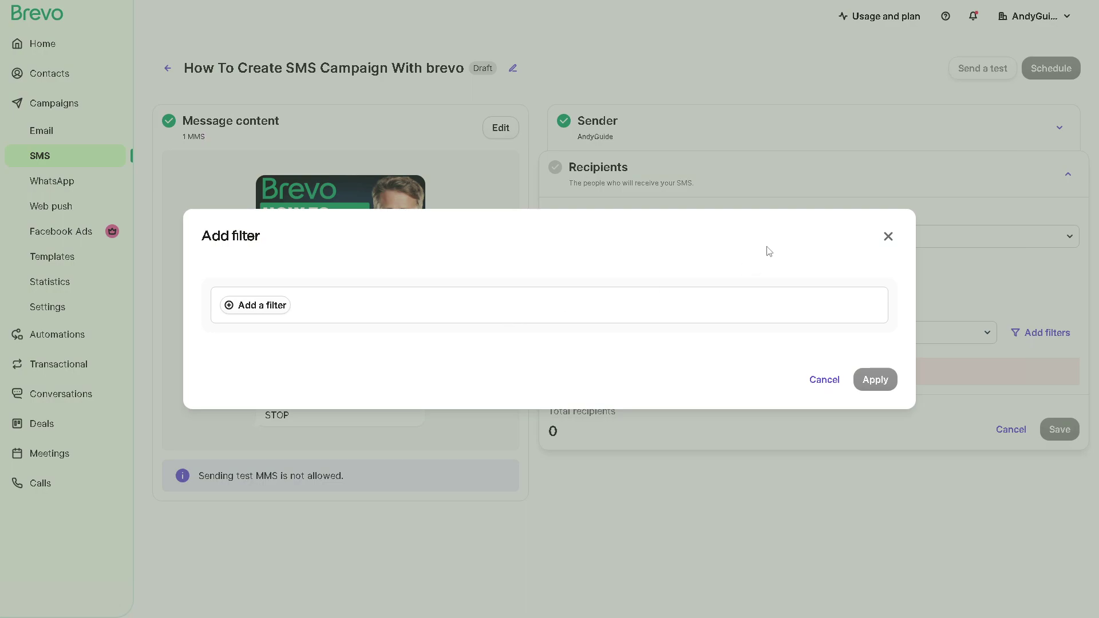
click(889, 237)
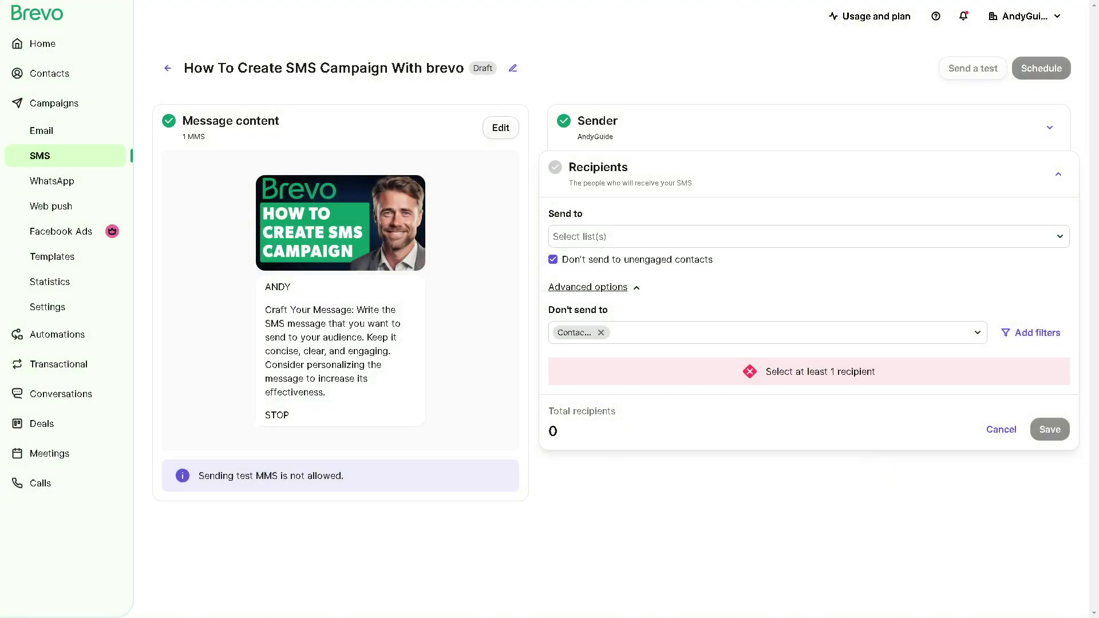